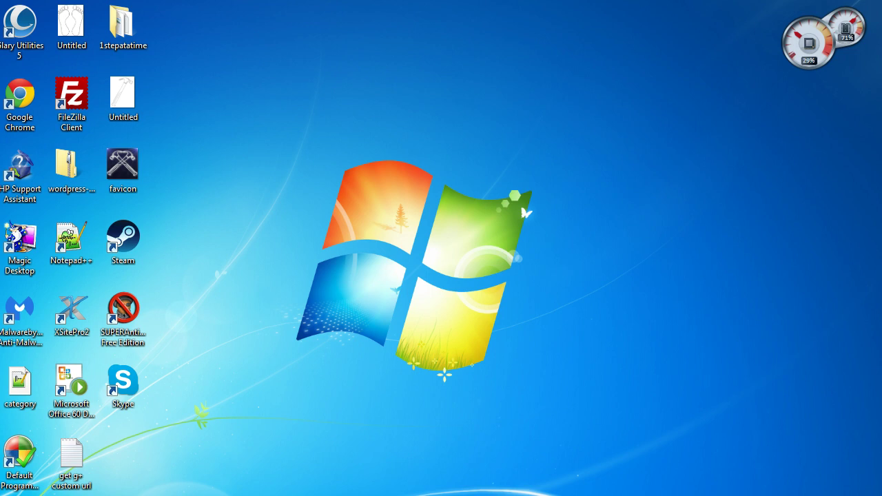
Show the Partition Manager products on the EaseUS Download Center to find Partition Master Free.
click(169, 336)
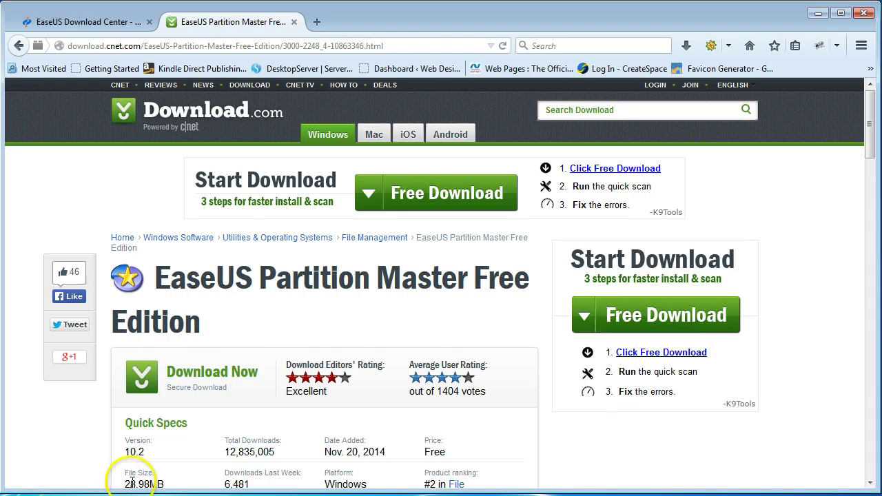
click(91, 23)
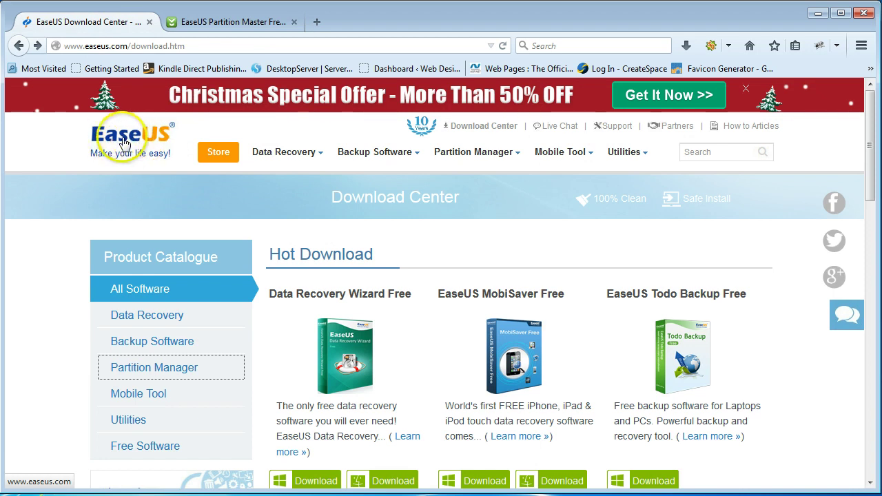
click(220, 24)
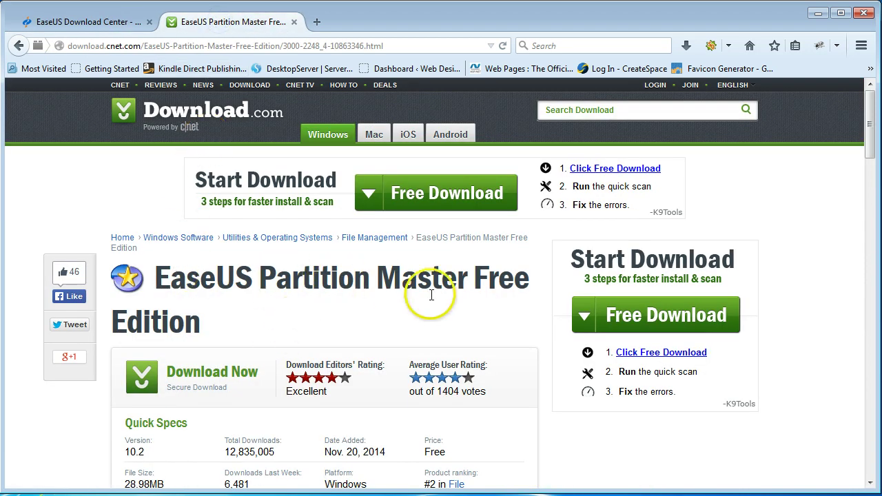
click(84, 23)
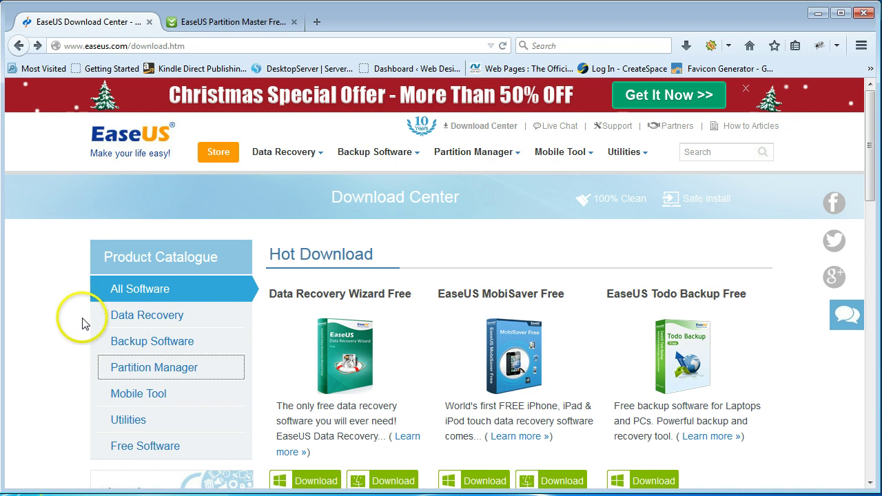
click(185, 375)
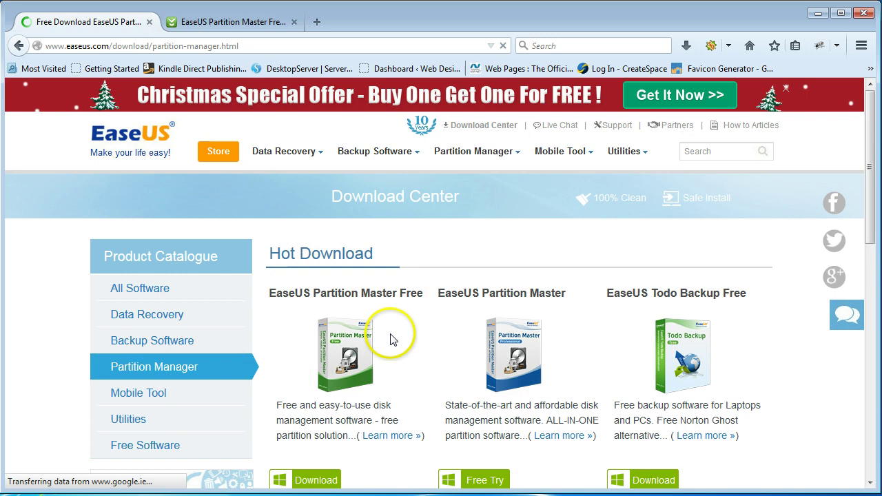
scroll(375, 350, down, 2)
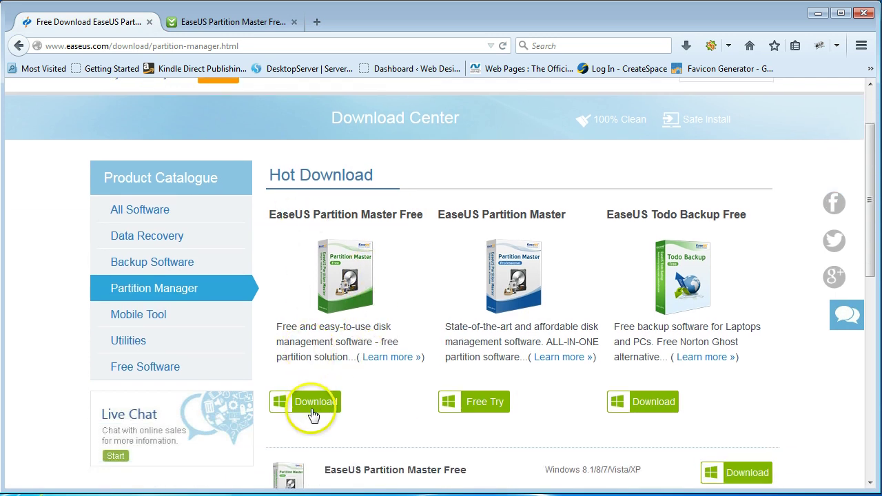
Review CNET's Partition Master Free listing: version 10.2, 28.98MB, free for Windows.
click(244, 21)
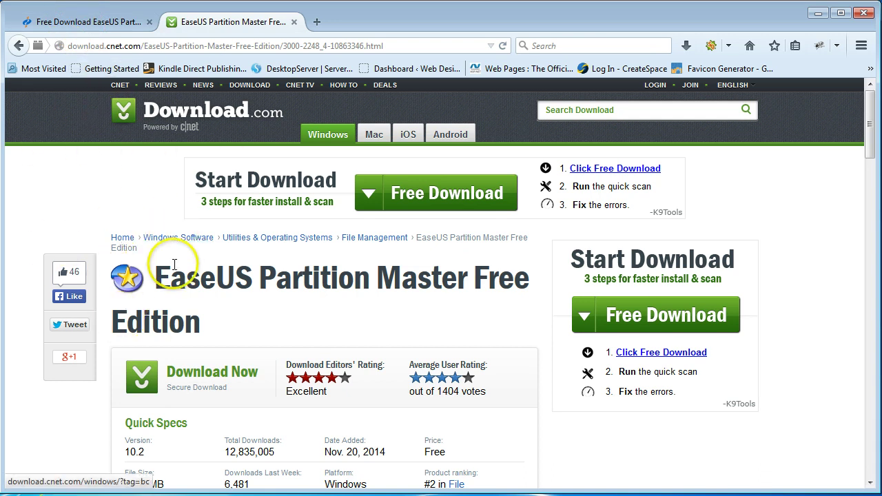
scroll(121, 276, down, 2)
scroll(121, 275, down, 1)
scroll(117, 272, up, 2)
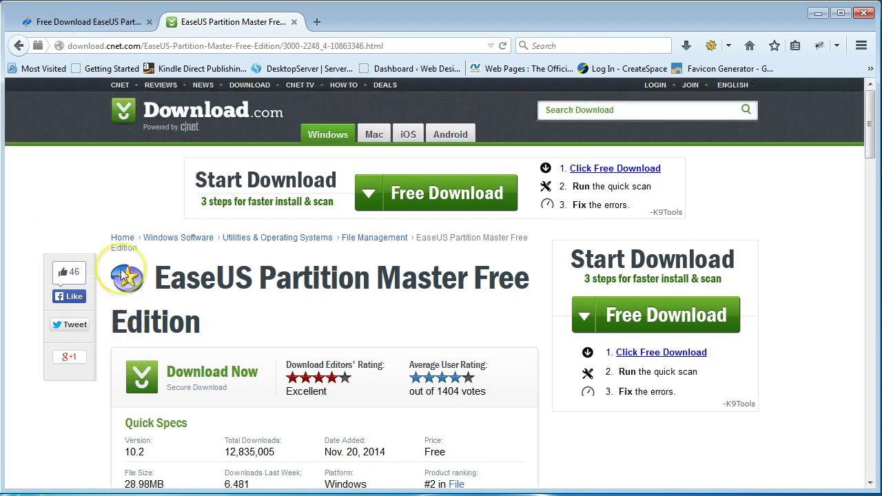
scroll(121, 275, down, 2)
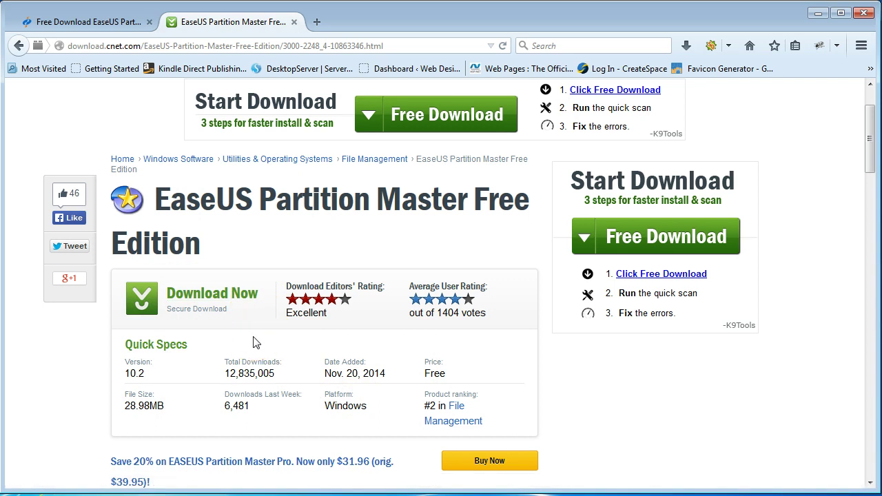
scroll(258, 346, down, 4)
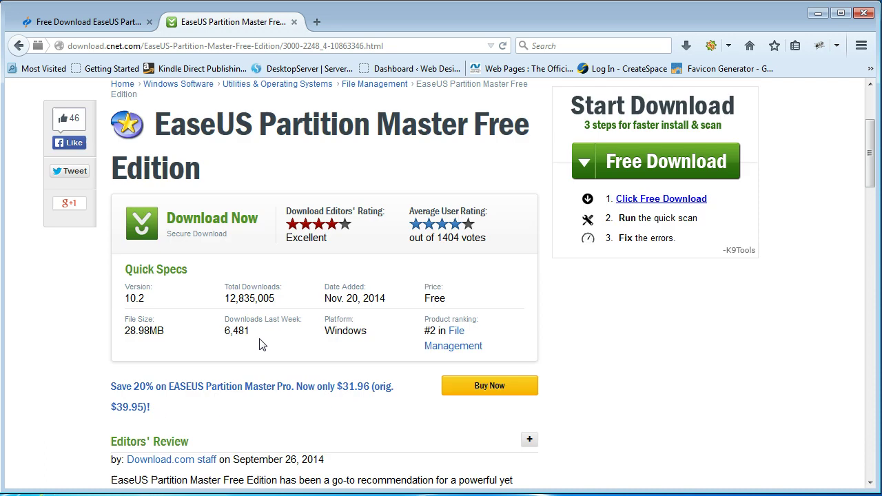
scroll(262, 346, up, 3)
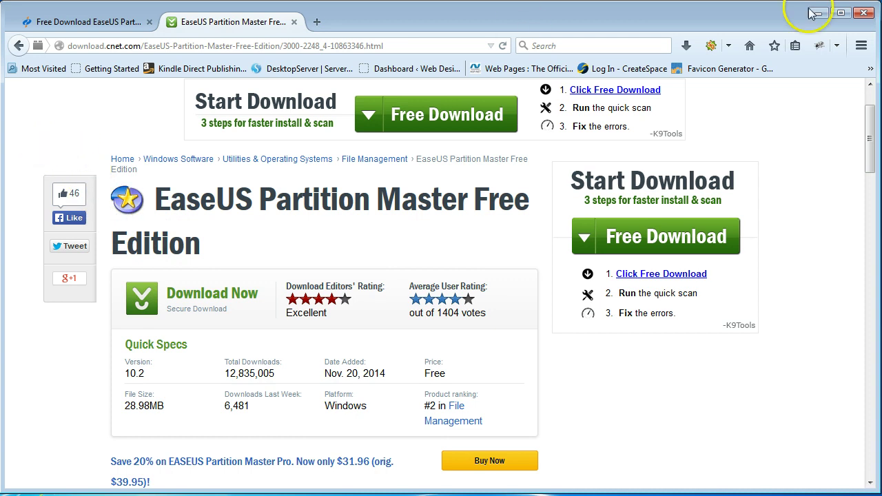
Close Firefox to return to the Windows 7 desktop.
click(861, 14)
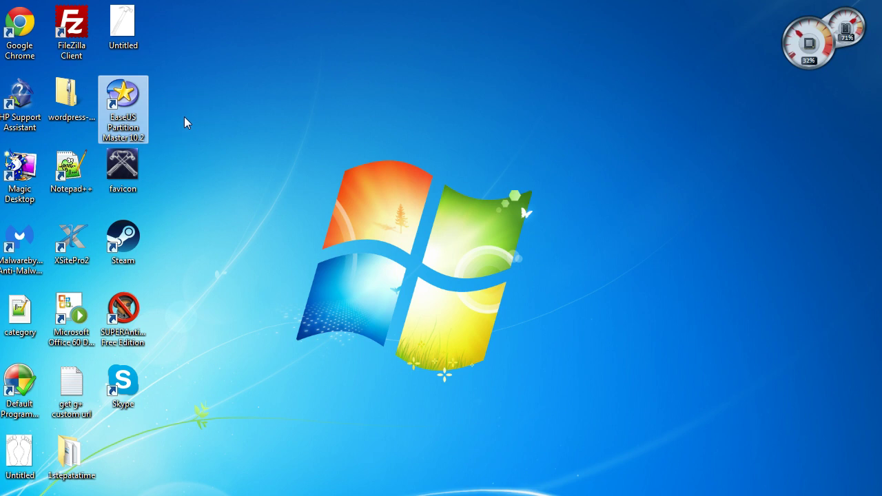
List all drives in Explorer's Computer view and check SD Card (G:) has 241 MB free.
click(202, 137)
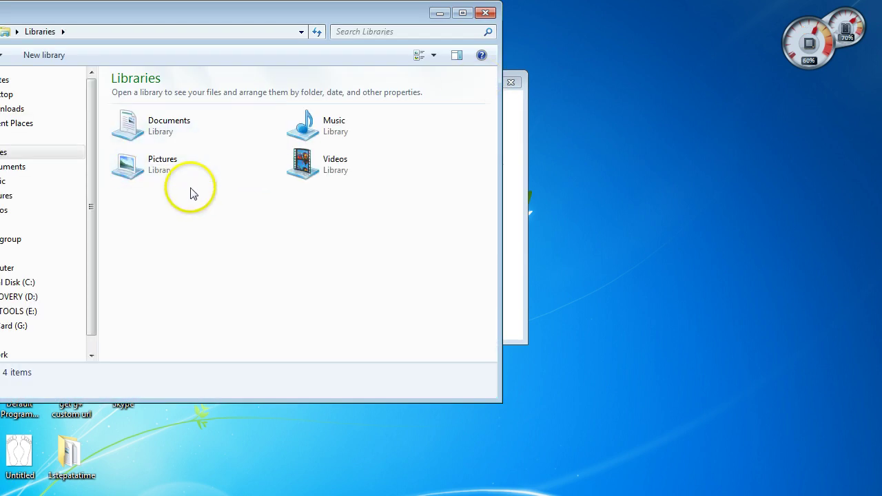
click(12, 268)
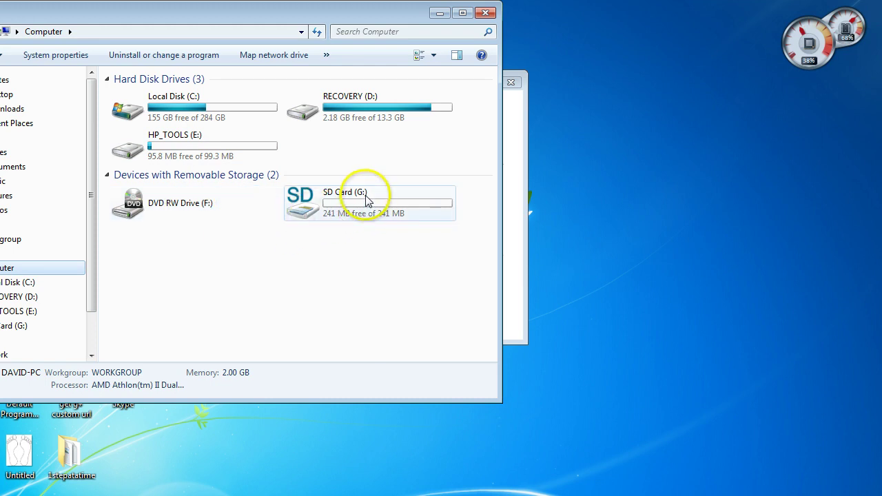
mouse_move(302, 209)
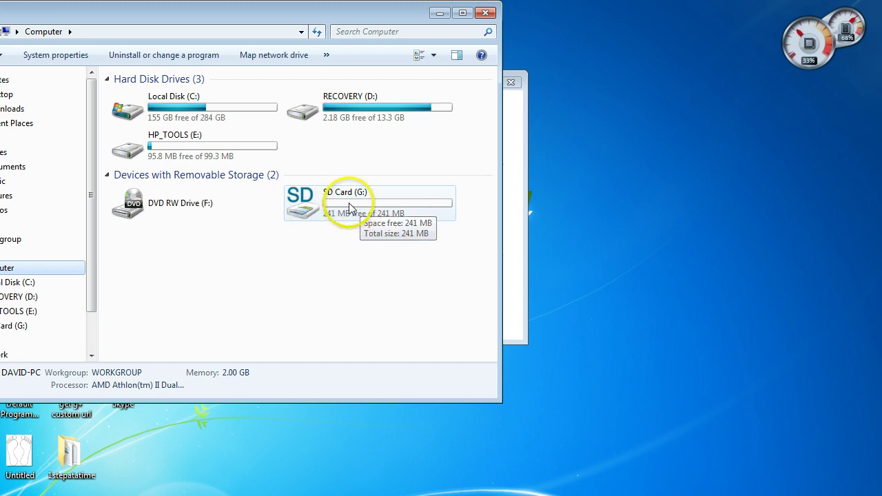
Launch EaseUS Partition Master to its main view, showing G: as a 241.20 MB FAT16 partition.
click(486, 14)
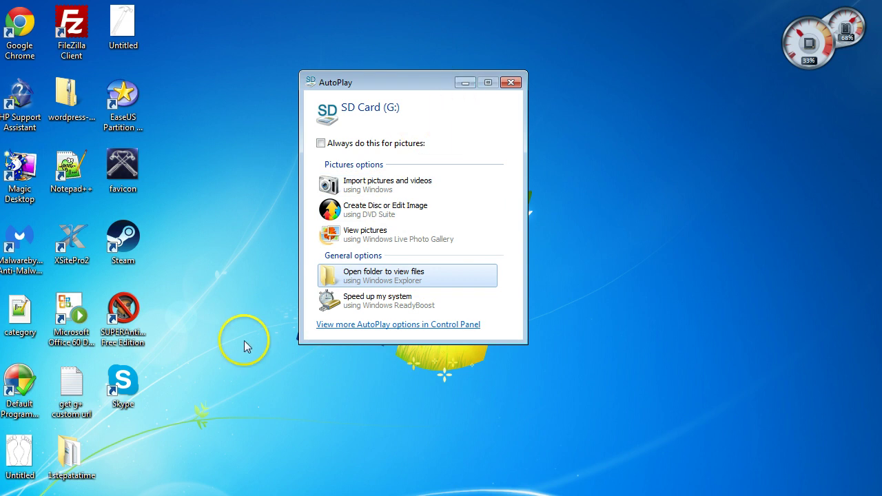
key(Escape)
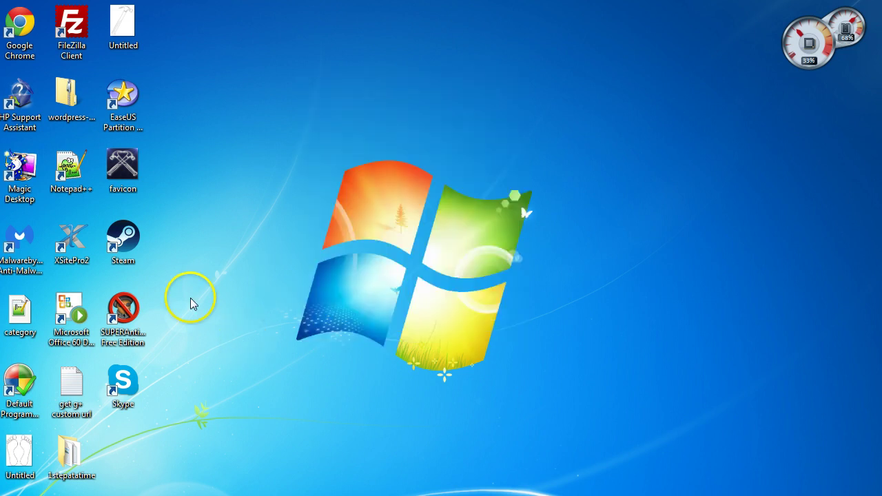
double_click(127, 100)
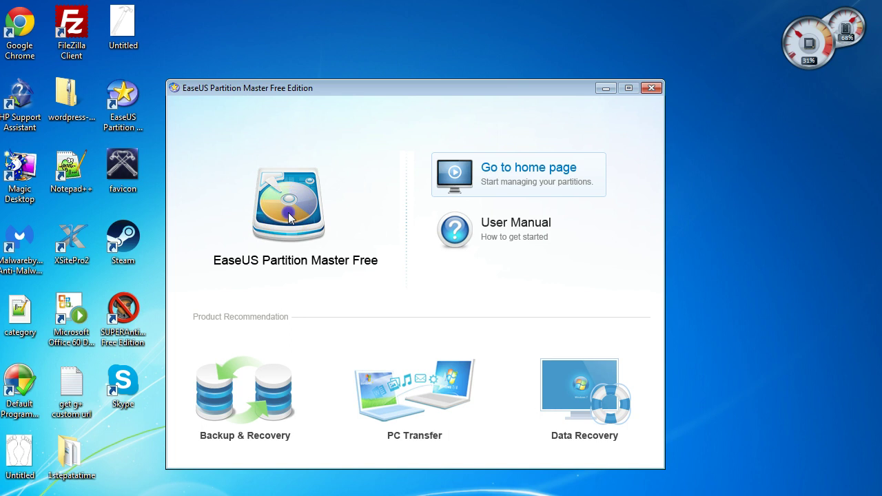
click(343, 263)
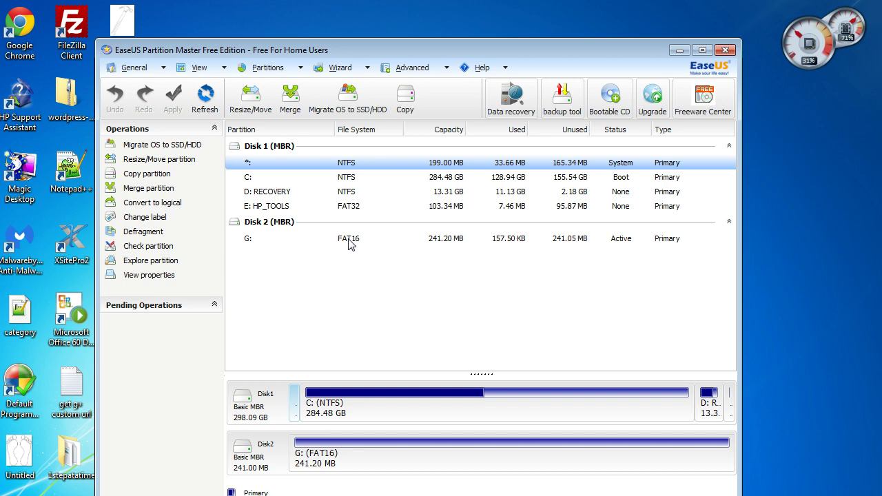
Set G:'s Format partition options to label EXT-DRIVE, FAT32 file system and 2KB cluster size.
right_click(350, 243)
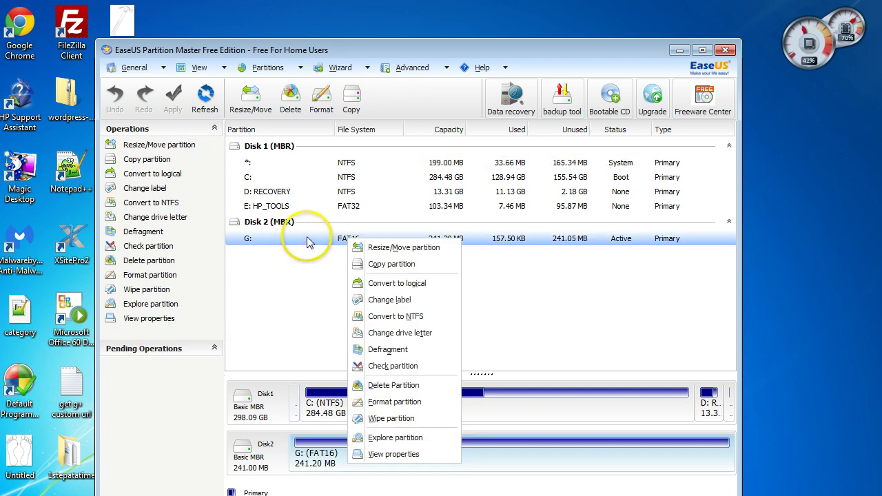
click(389, 406)
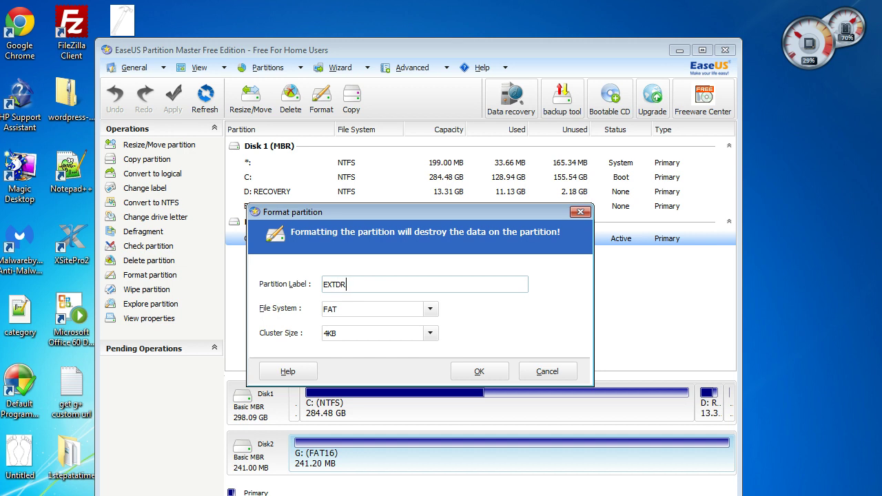
click(338, 284)
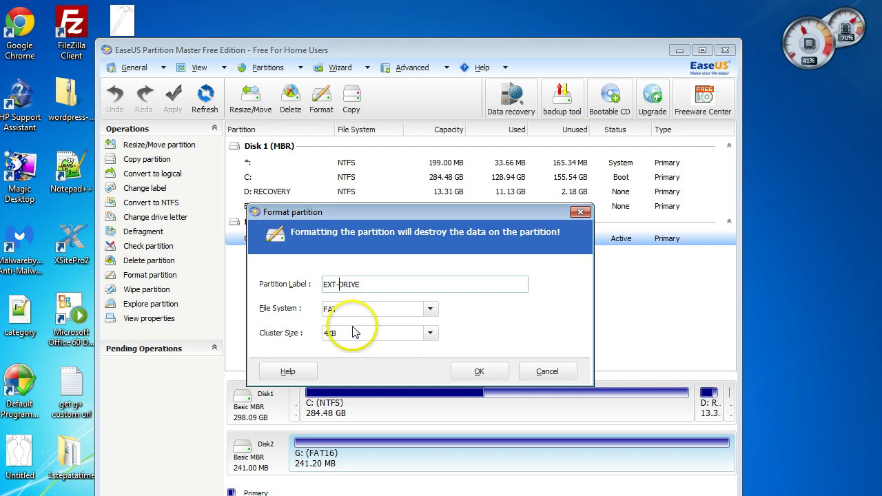
click(431, 310)
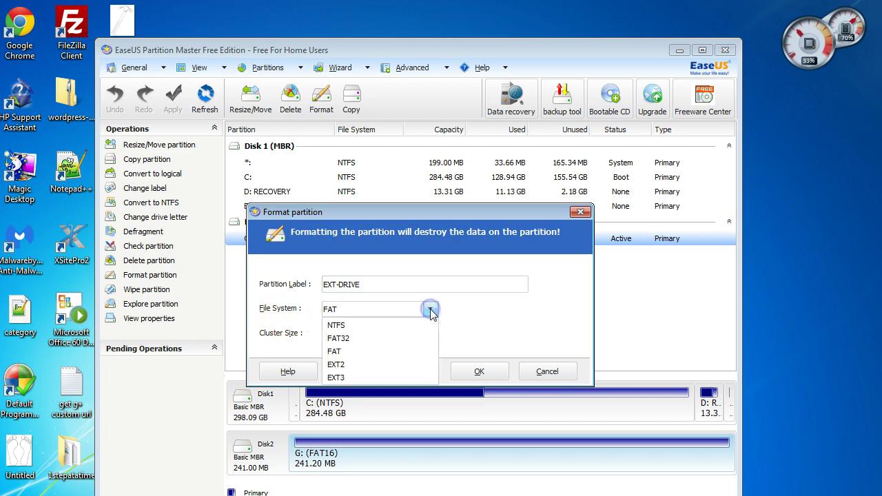
click(340, 340)
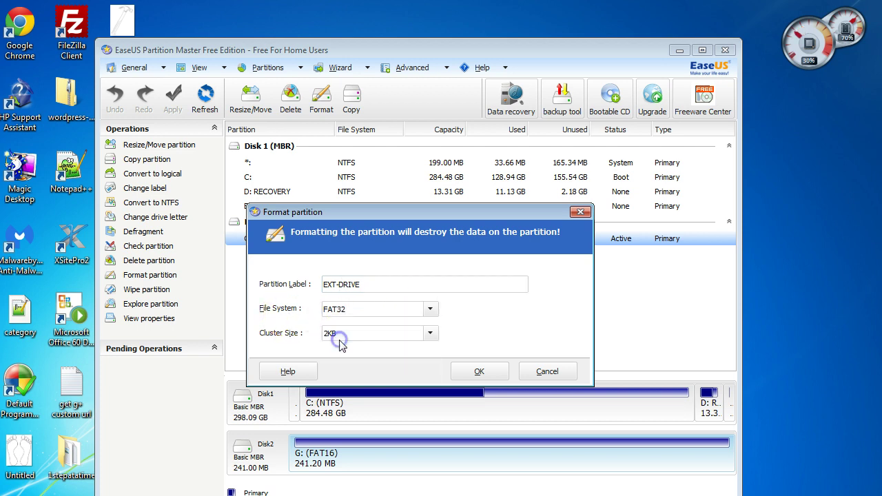
click(432, 335)
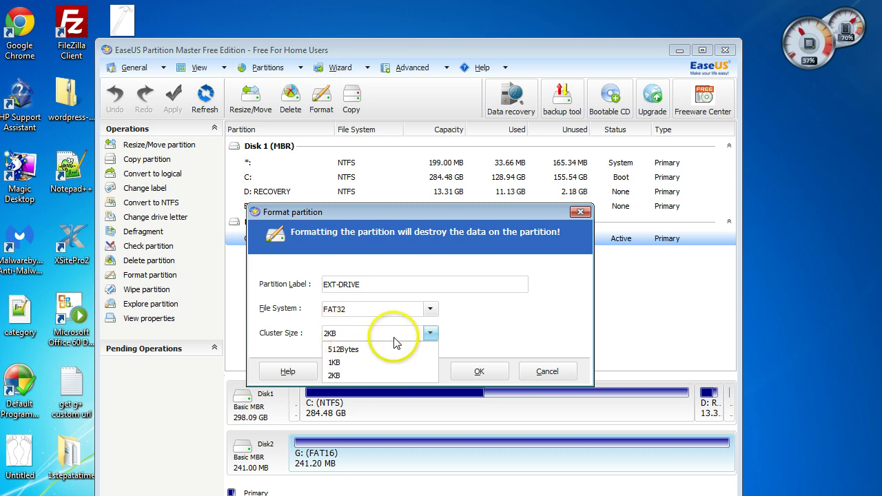
click(431, 335)
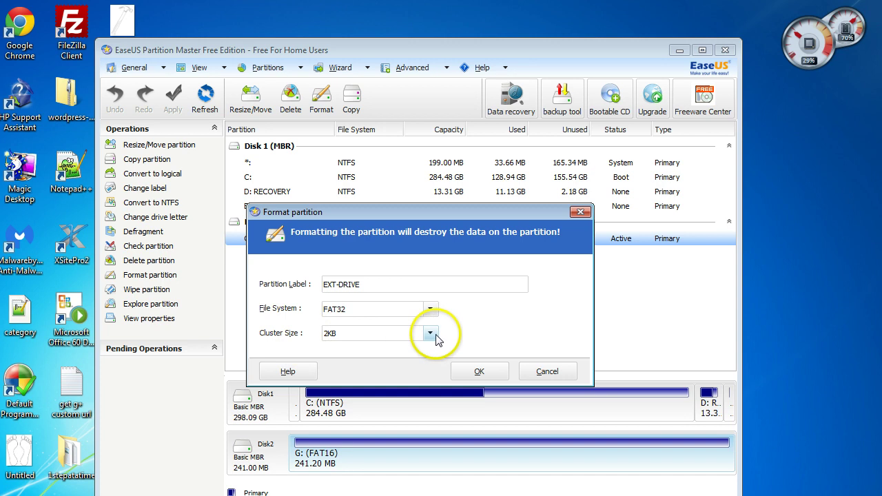
click(431, 334)
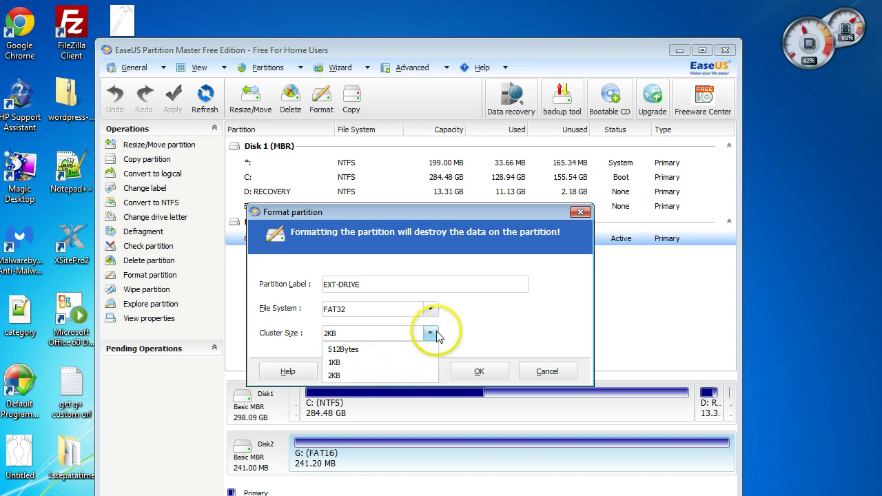
click(435, 335)
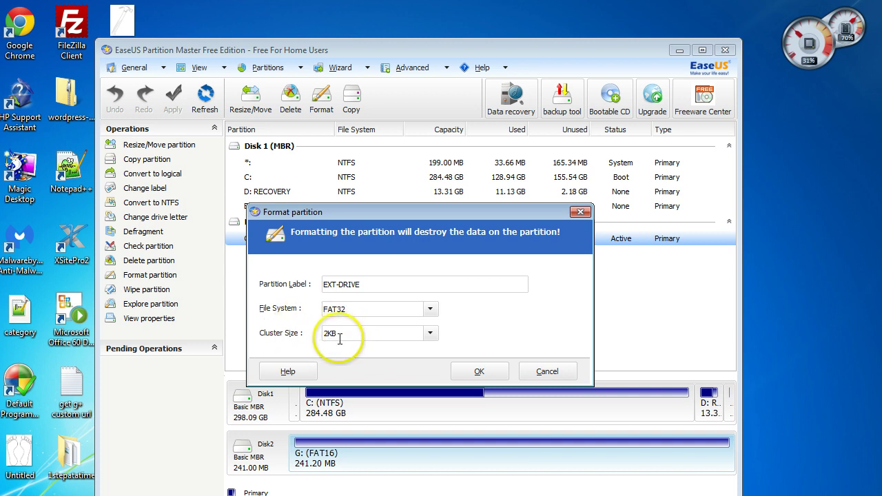
click(428, 333)
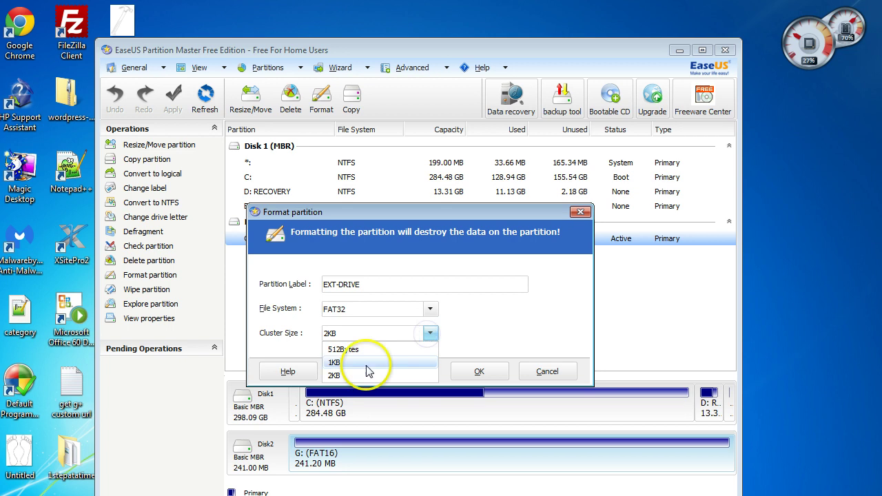
click(430, 331)
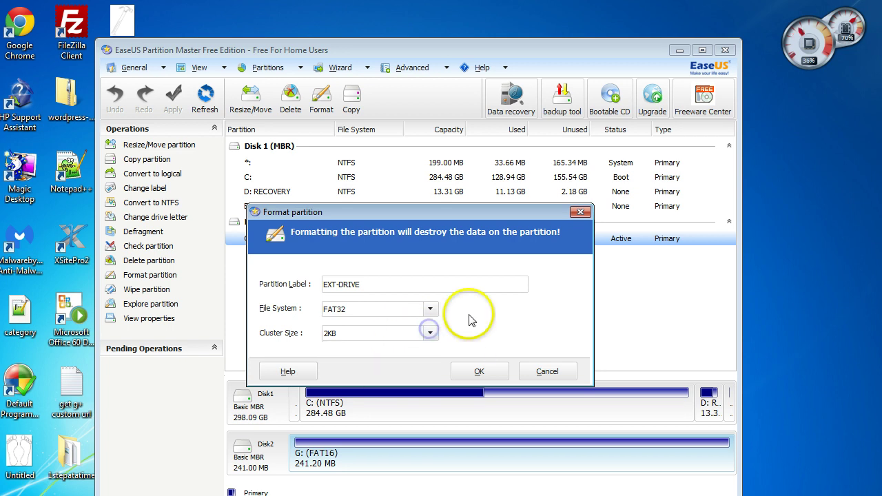
Confirm the format and apply the pending operation so G: becomes FAT32 EXT-DRIVE.
click(480, 372)
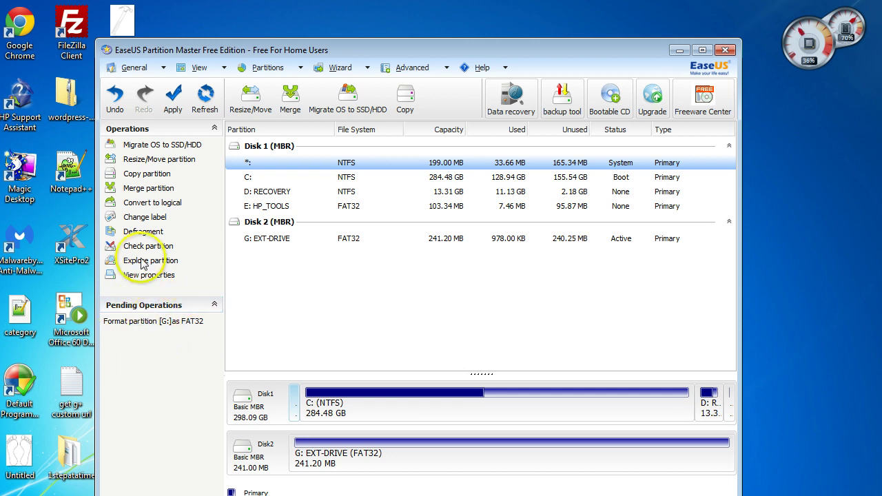
click(174, 108)
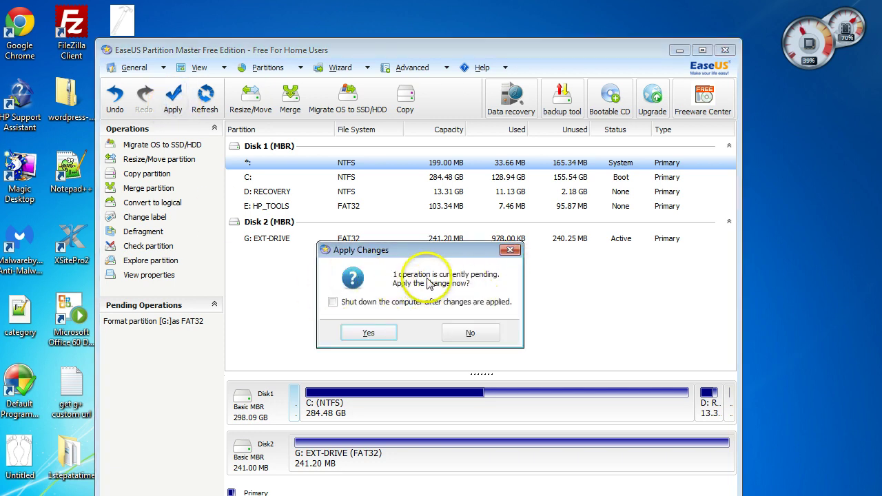
click(369, 334)
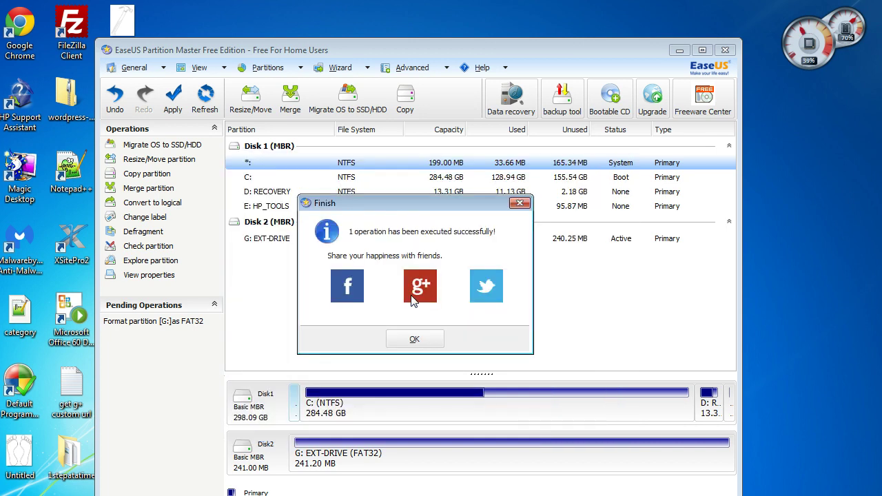
click(415, 297)
click(417, 339)
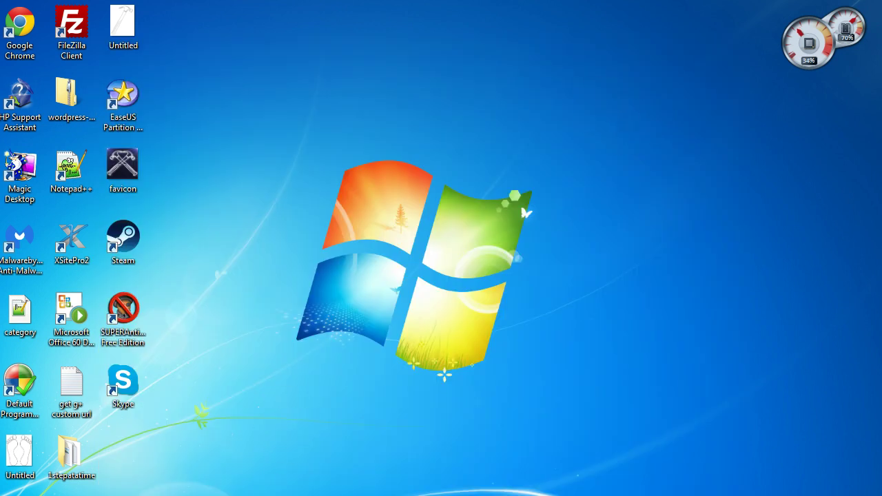
Open the Properties of EXT-DRIVE (G:) in Explorer to verify its FAT32 file system.
key(super+e)
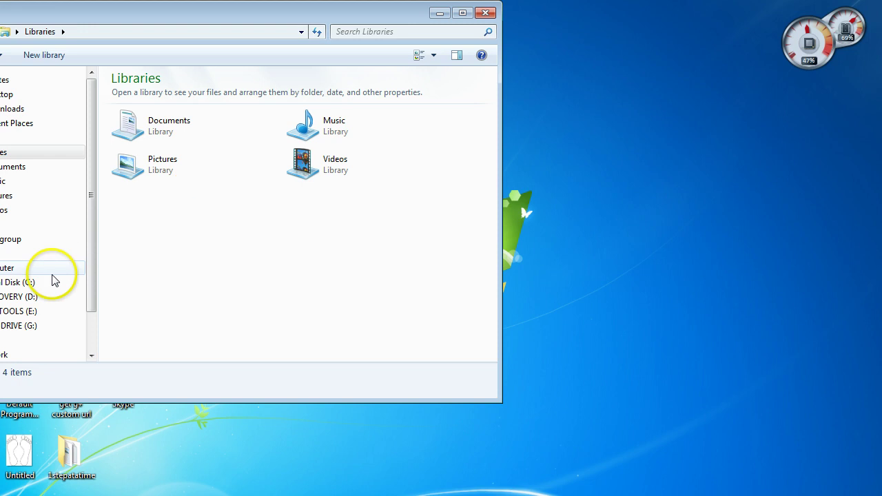
click(12, 269)
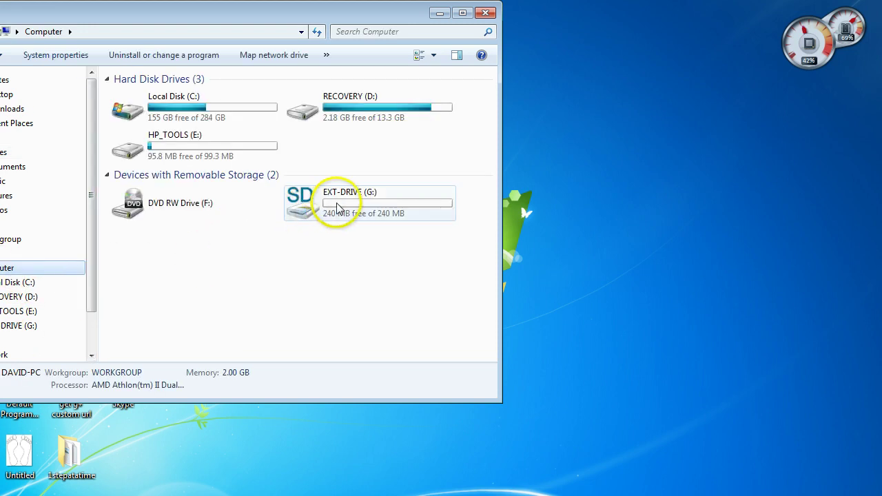
click(340, 208)
right_click(340, 201)
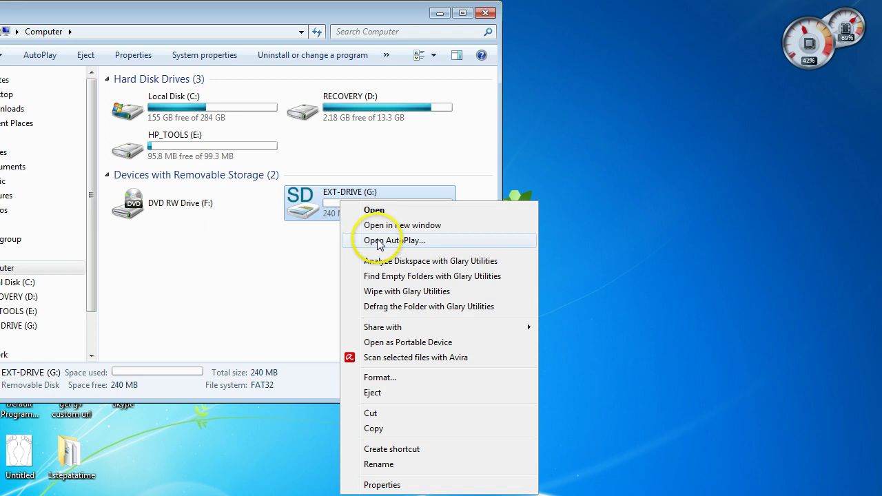
click(378, 485)
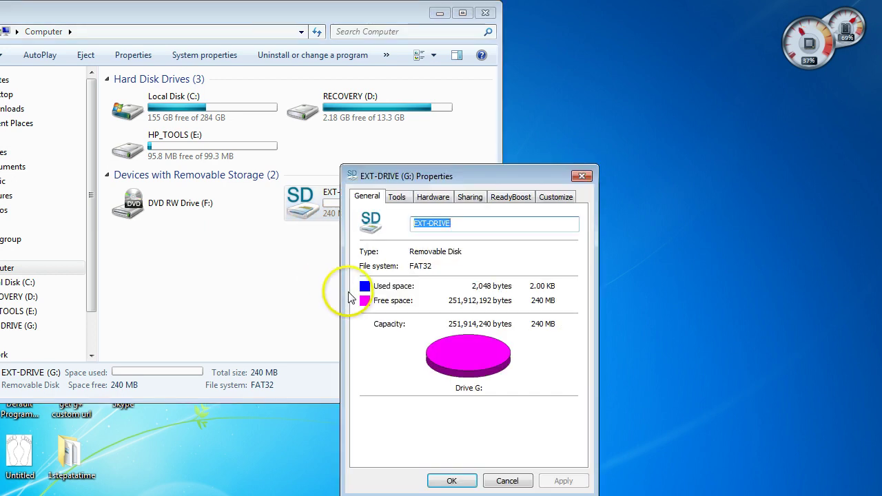